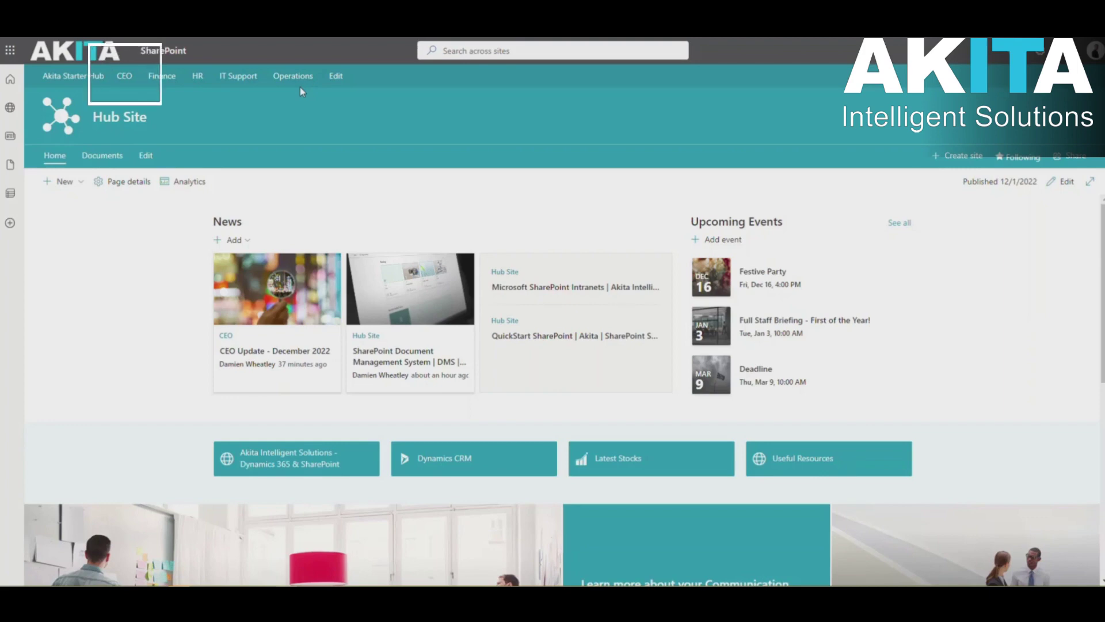
- Go to the CEO department site from the hub navigation
{"action": "left_click", "coordinate": [126, 78]}
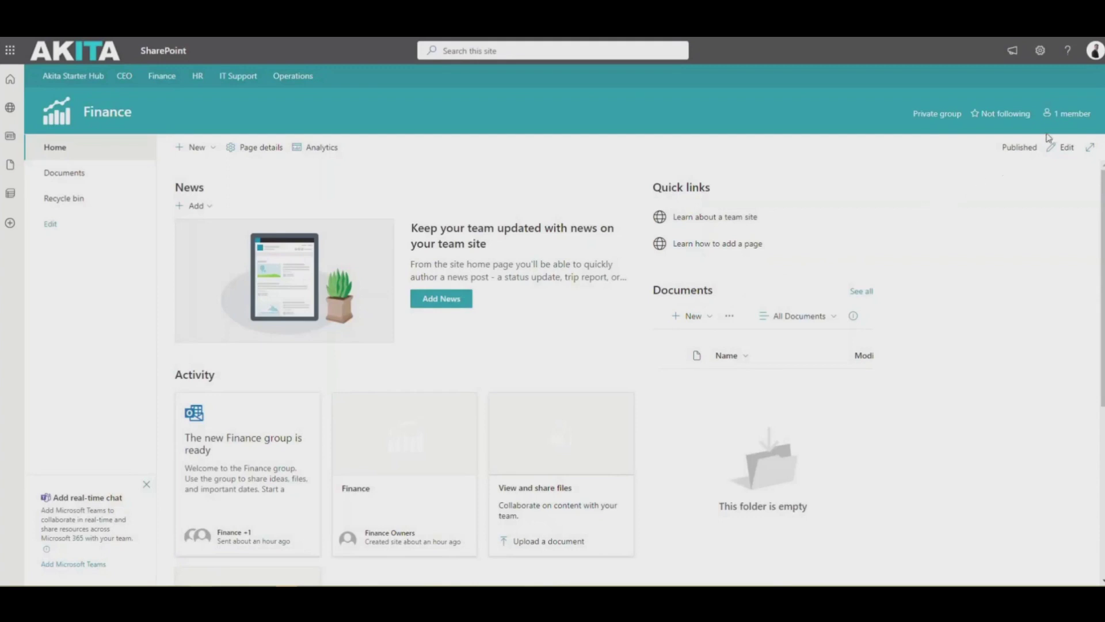
- Add Joe Bloggs to the Finance group, bringing it to two members
{"action": "left_click", "coordinate": [1063, 121]}
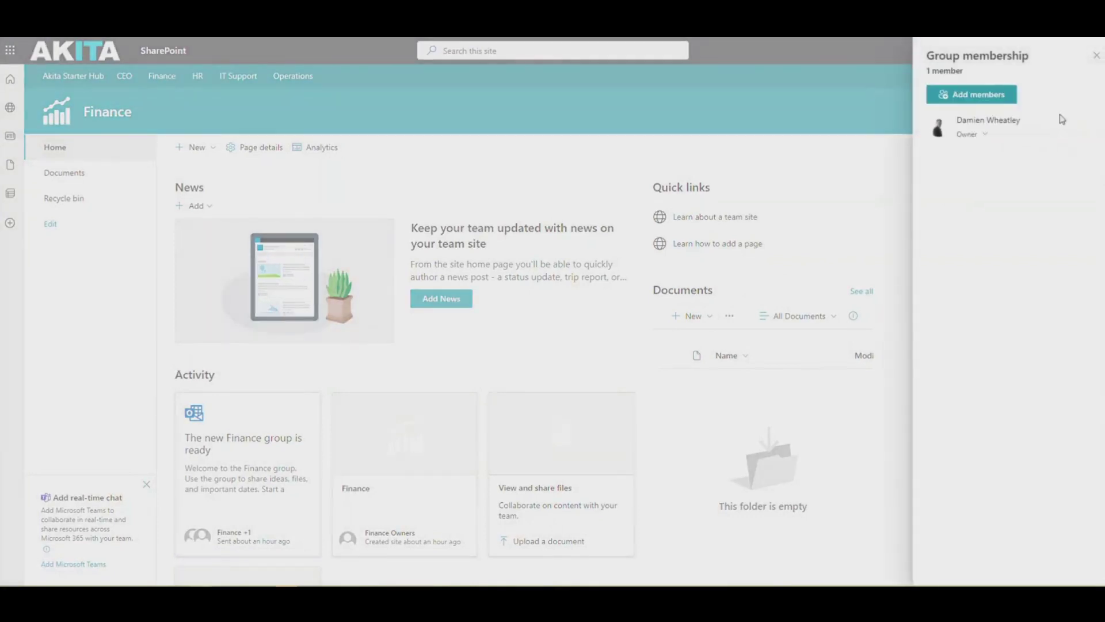
{"action": "left_click", "coordinate": [1005, 96]}
{"action": "type", "text": "Joe Bloggs"}
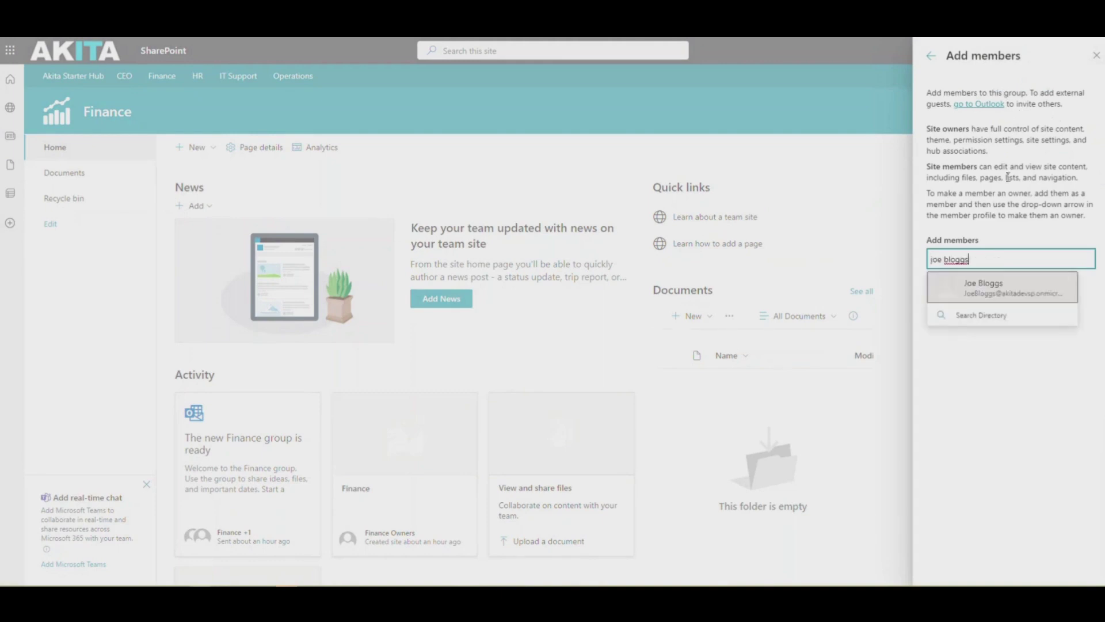
{"action": "left_click", "coordinate": [958, 287]}
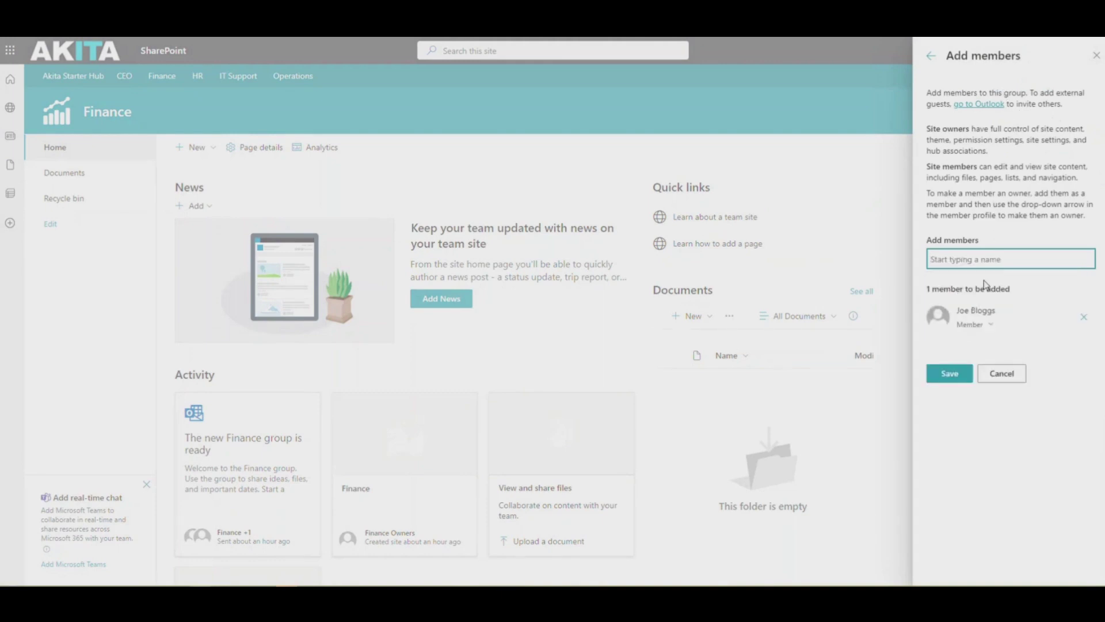
{"action": "left_click", "coordinate": [950, 374]}
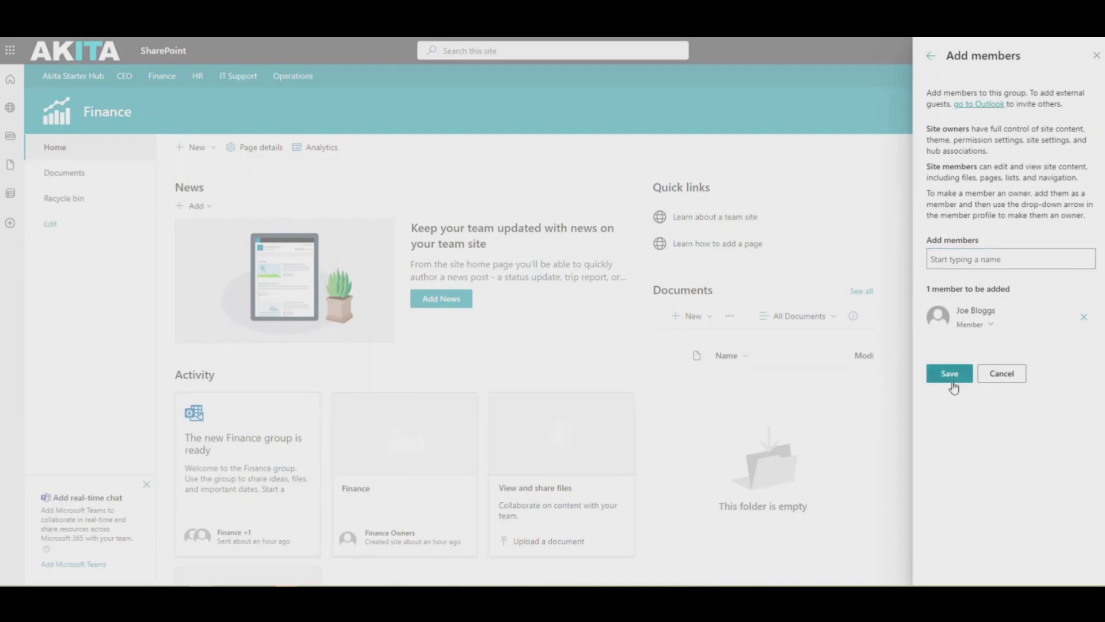
{"action": "left_click", "coordinate": [954, 377]}
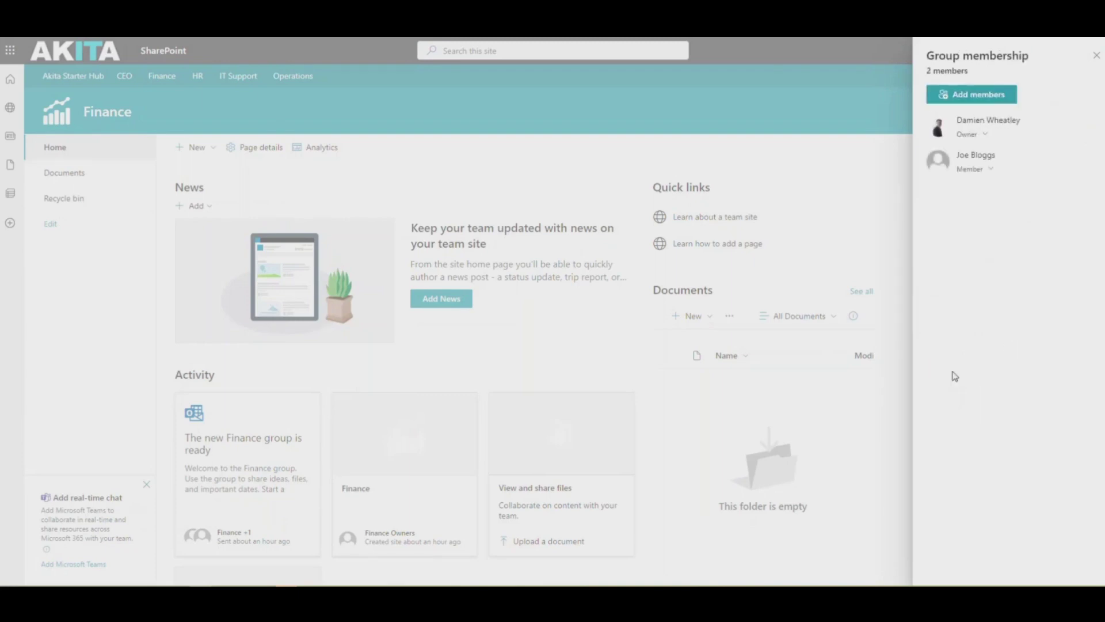
{"action": "left_click", "coordinate": [1097, 57]}
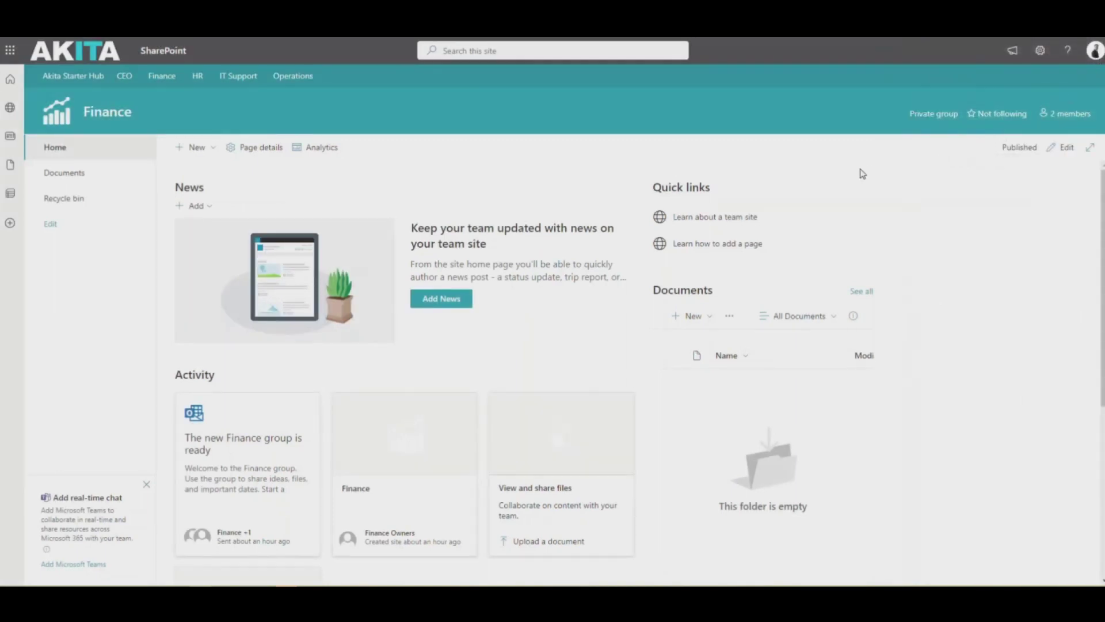
- Visit the HR department site, then the Finance team's Teams channel
{"action": "left_click", "coordinate": [196, 82]}
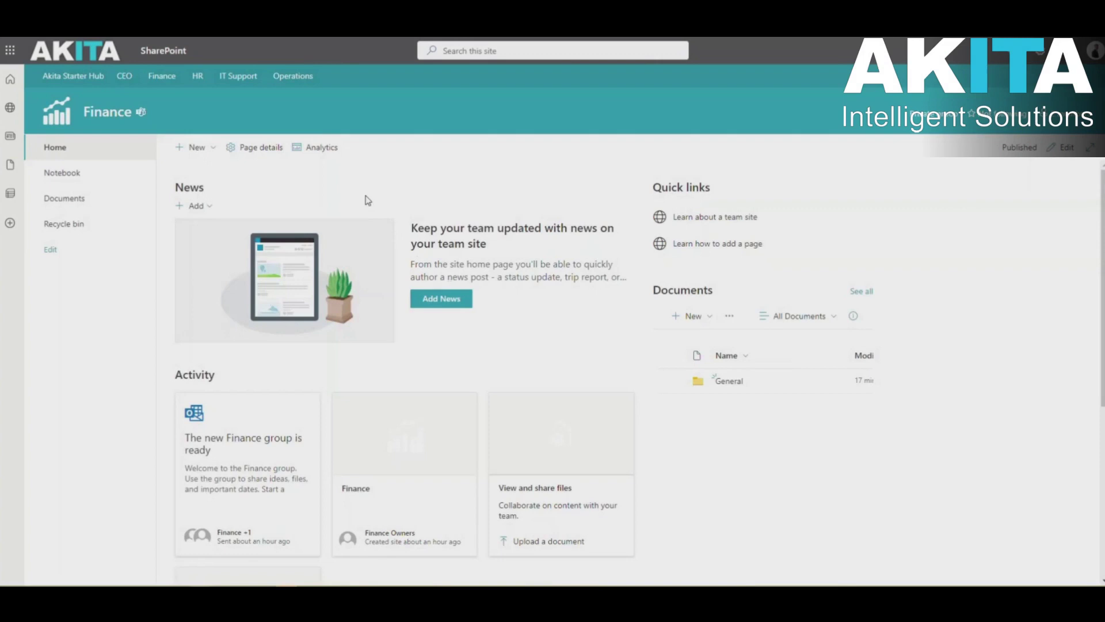
{"action": "left_click", "coordinate": [142, 116]}
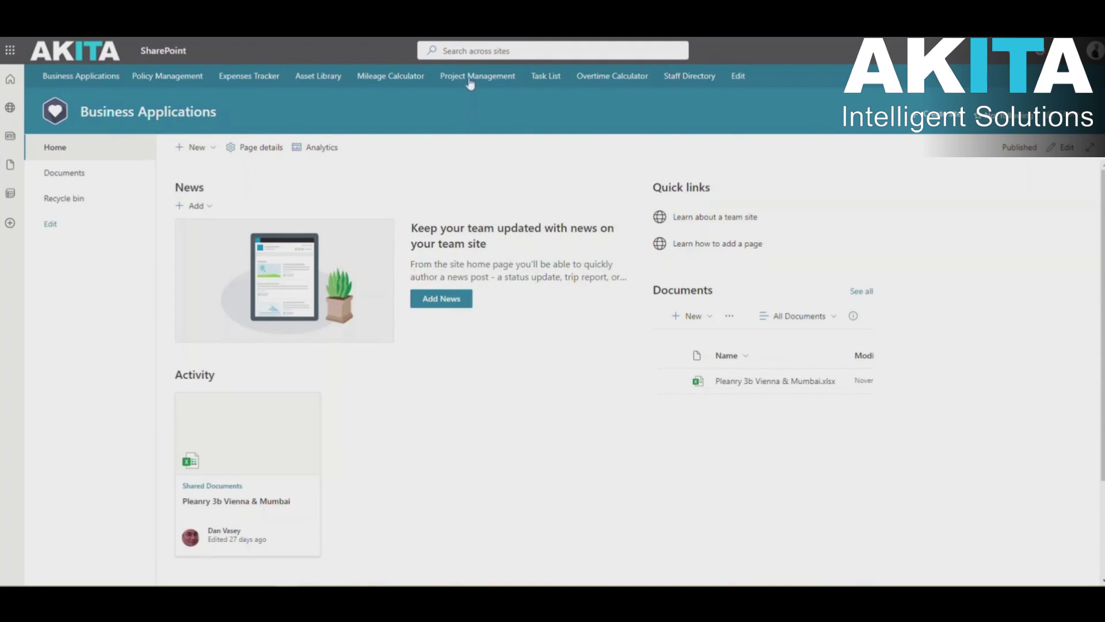
- View the Project Management master projects list and Project Venezuela's documents
{"action": "left_click", "coordinate": [470, 78]}
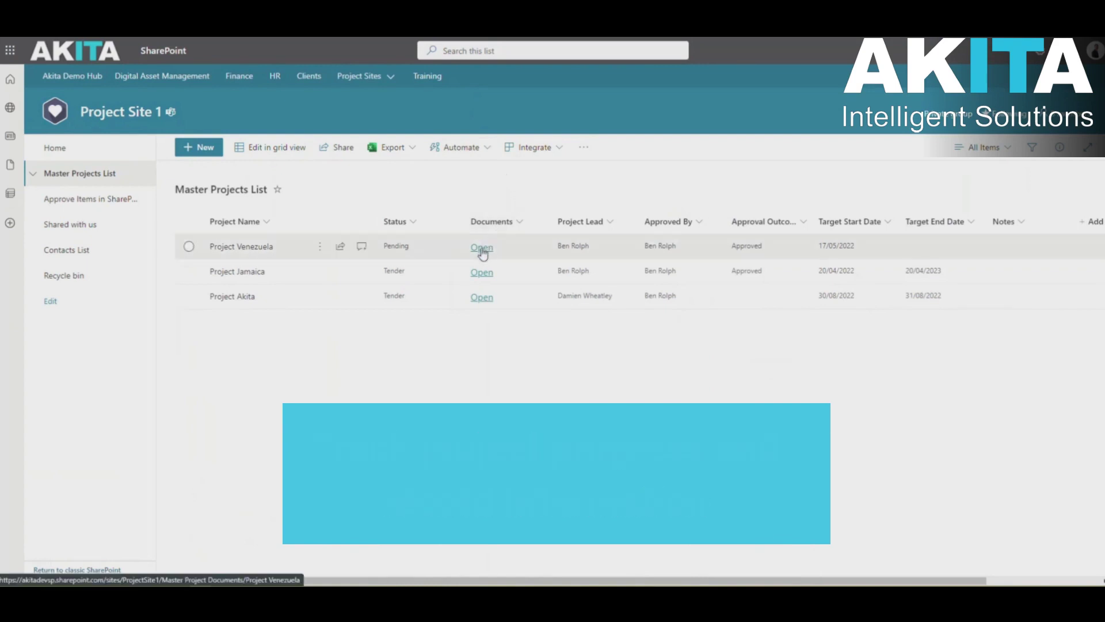
{"action": "left_click", "coordinate": [481, 249]}
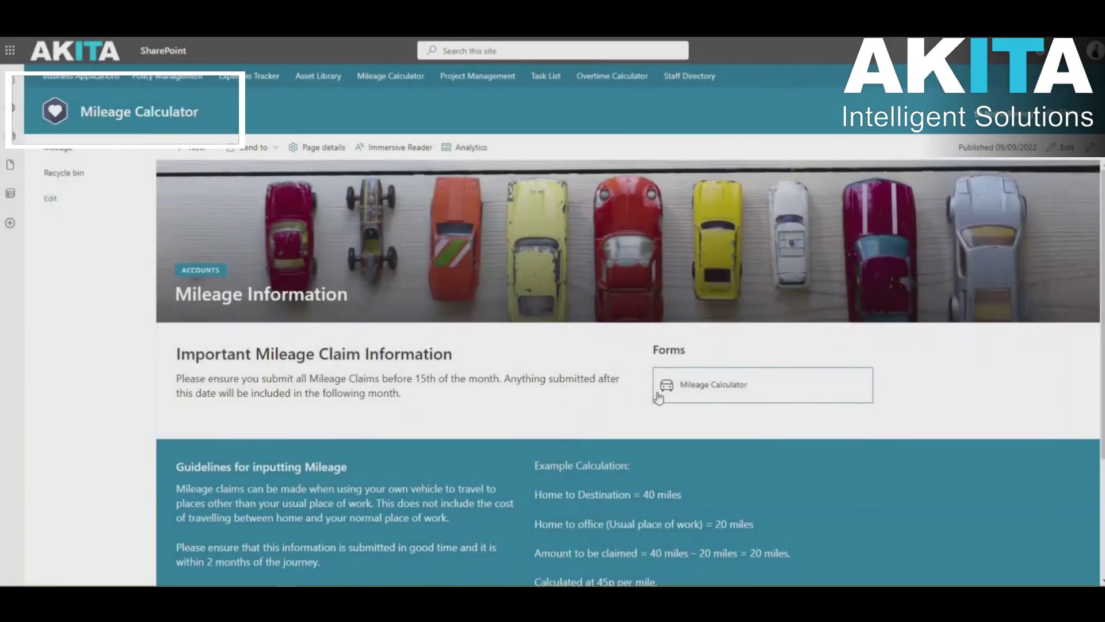
- Go to the Mileage list under Forms, showing three journey claims
{"action": "left_click", "coordinate": [709, 386]}
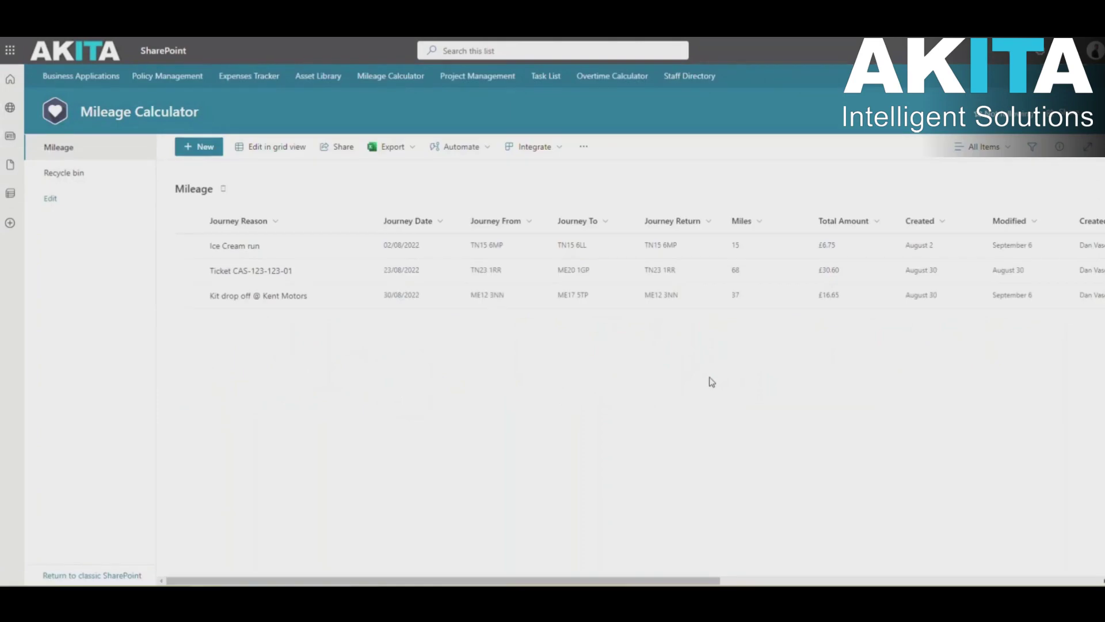